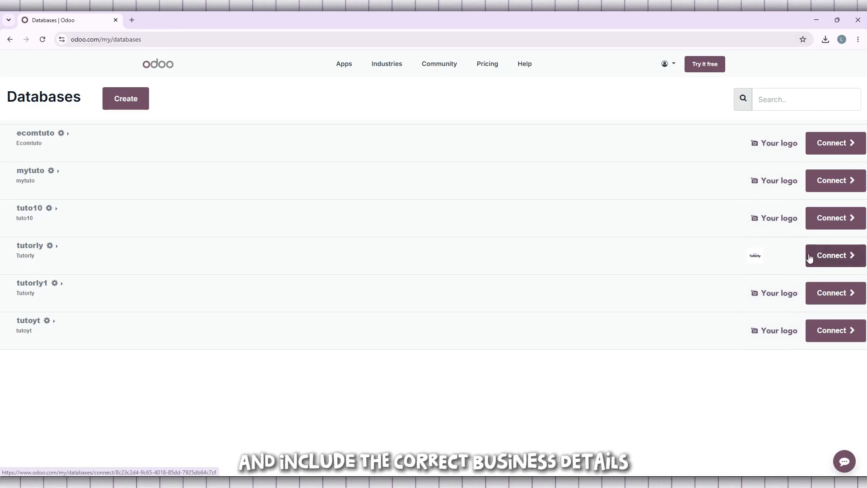
Step: Connect to the tutorly database and open its Accounting app
left_click(834, 258)
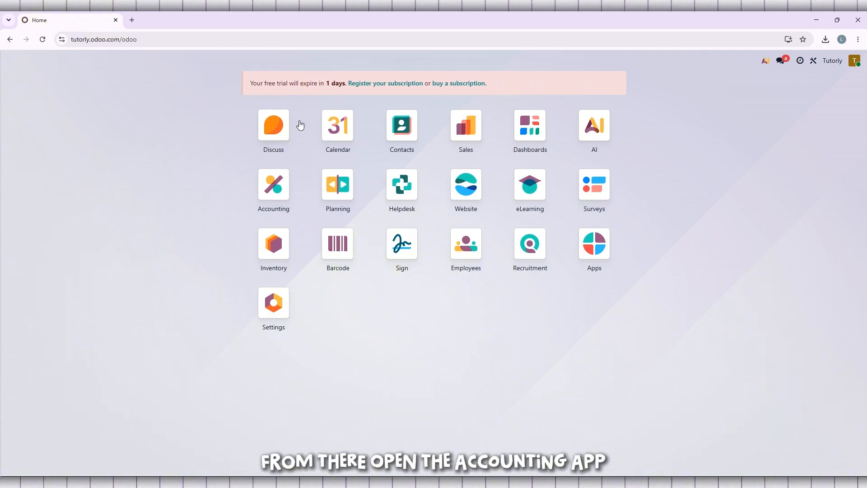
mouse_move(273, 191)
left_mouse_down()
mouse_move(265, 177)
mouse_move(256, 213)
mouse_move(260, 180)
mouse_move(272, 192)
left_mouse_up()
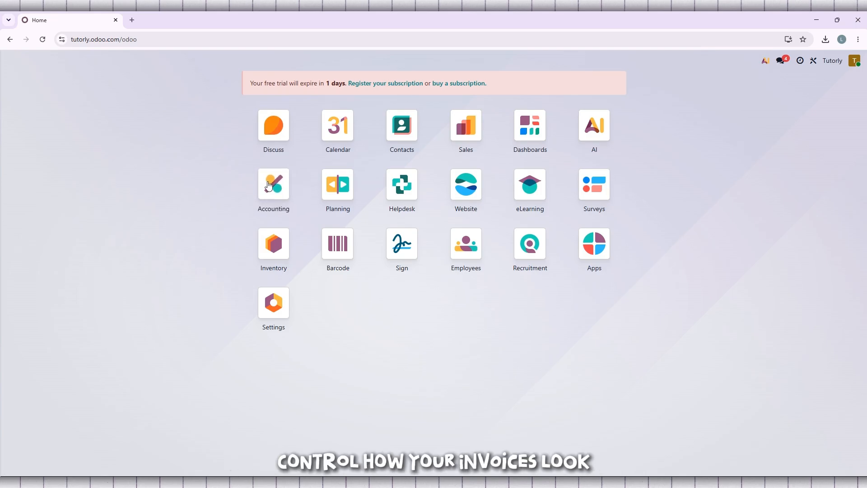
left_click(275, 195)
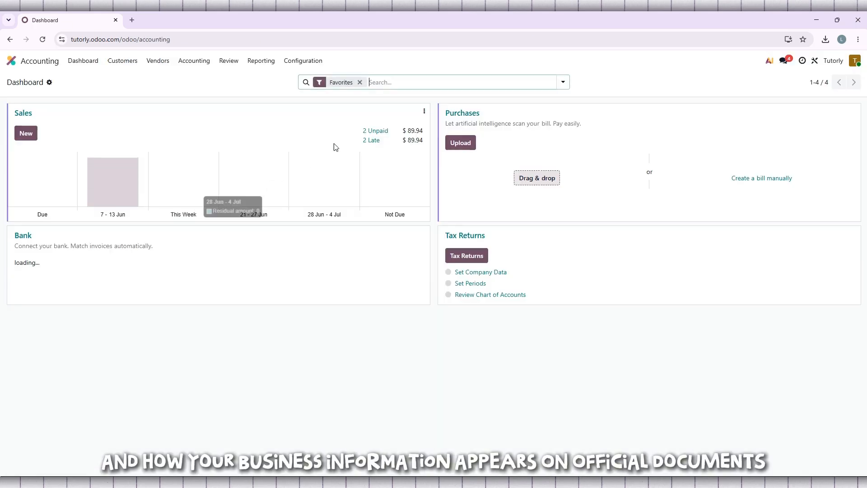
Step: Remove the Favorites filter from the Accounting dashboard to list all journals
left_click(360, 82)
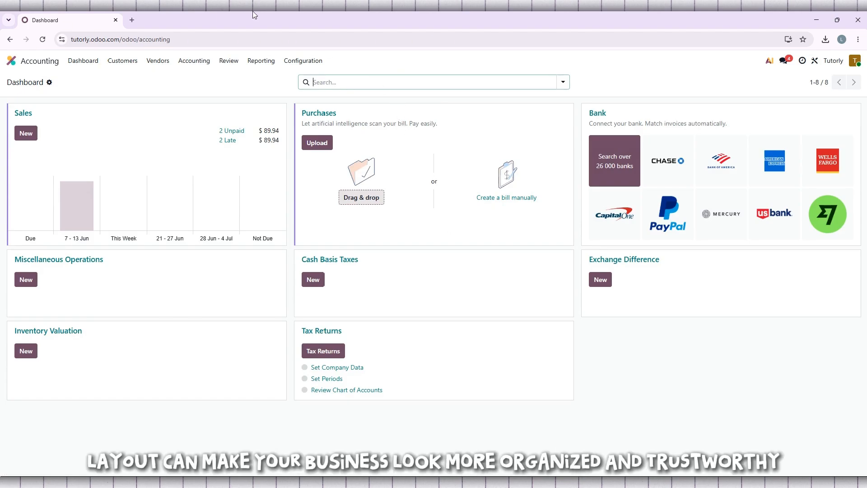
left_click(248, 39)
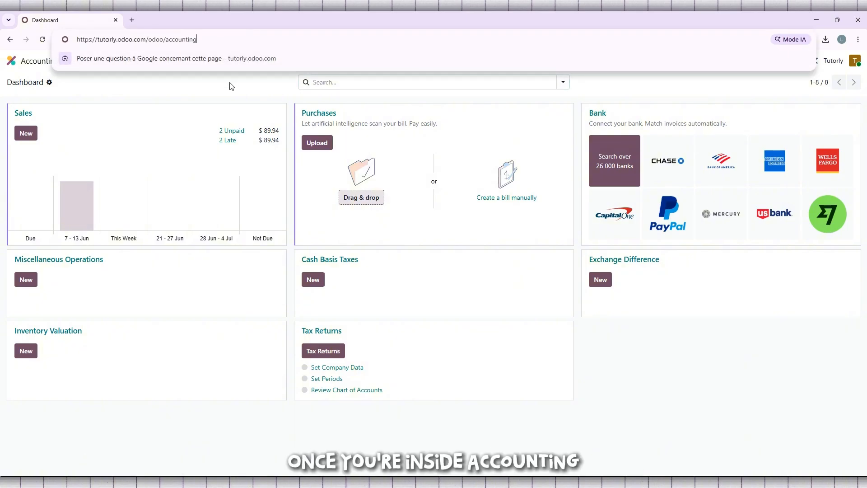
left_click(167, 378)
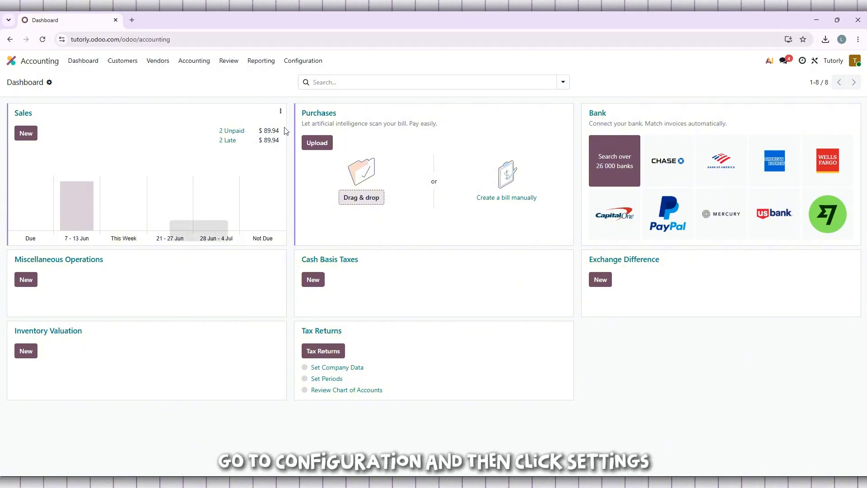
Step: Open the General Settings section of the Accounting configuration settings
left_click(303, 63)
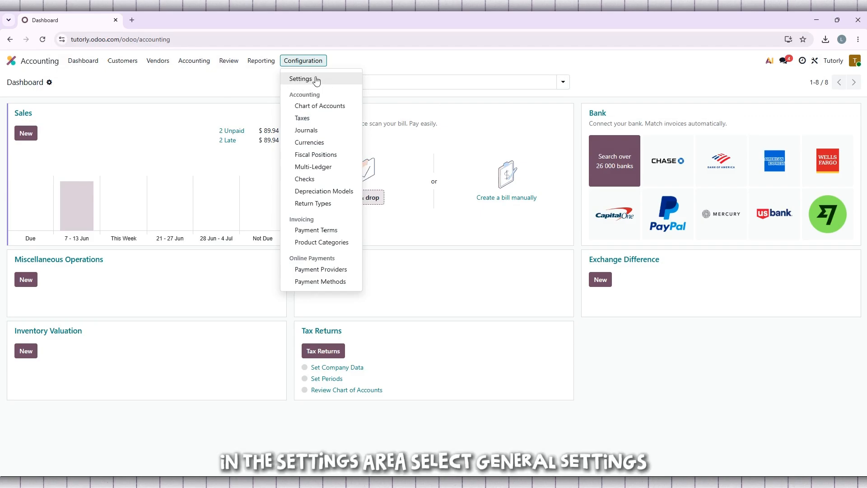
left_click(316, 79)
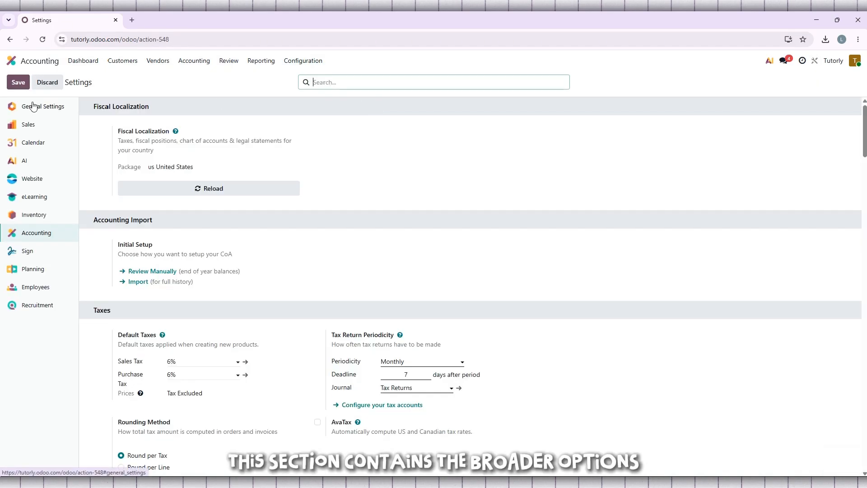
left_click(56, 107)
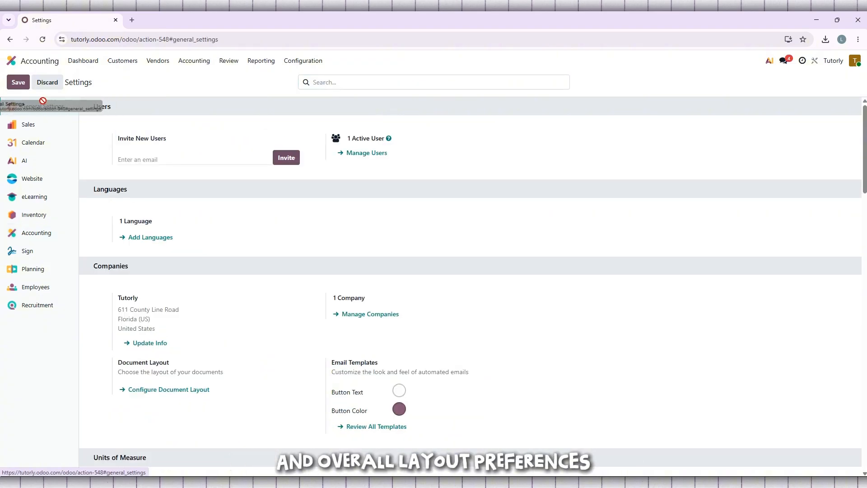
left_click_drag(23, 103, 66, 108)
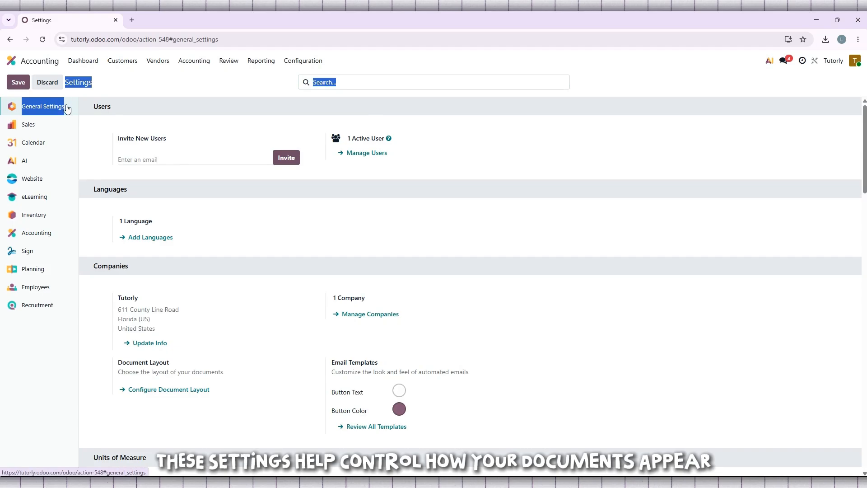
left_click(168, 117)
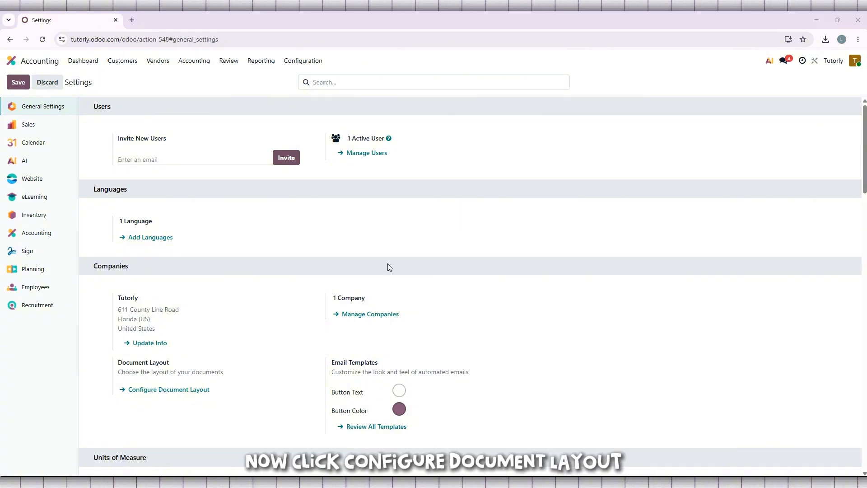
Step: Open the document layout configuration, compare the Bubble and Folder layouts, and set the layout to Wave
scroll(391, 232, "down", 1)
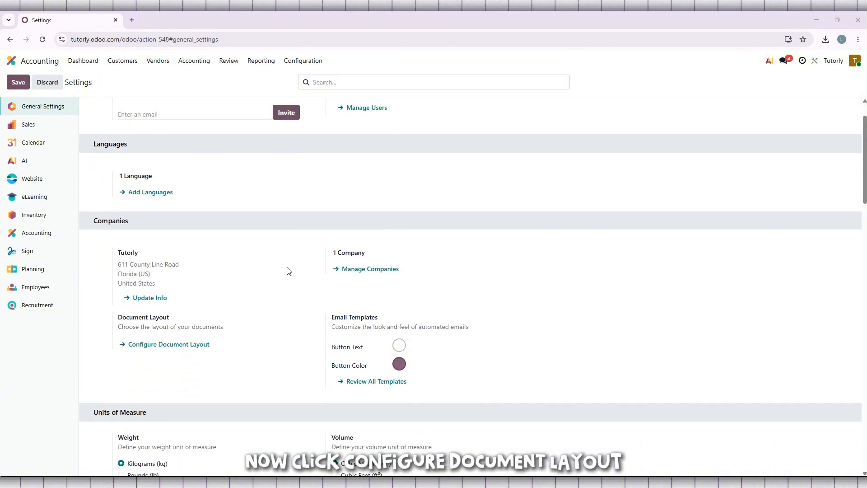
left_click(179, 346)
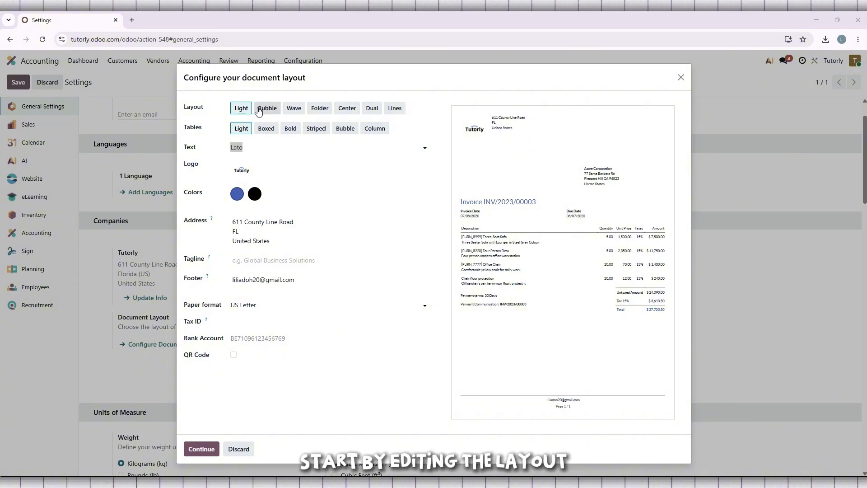
left_click(267, 113)
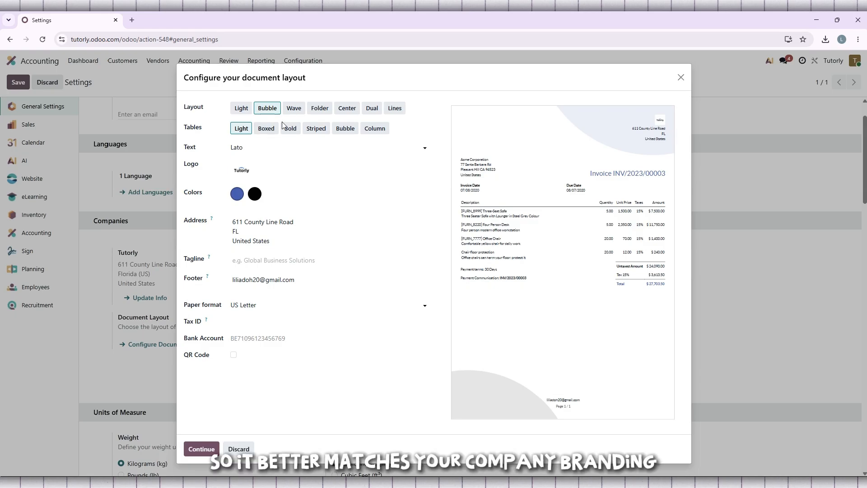
left_click(298, 117)
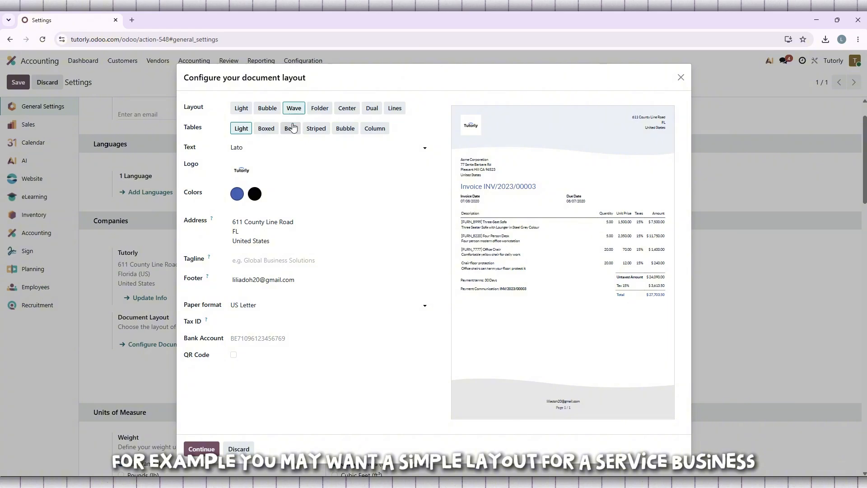
left_click(320, 108)
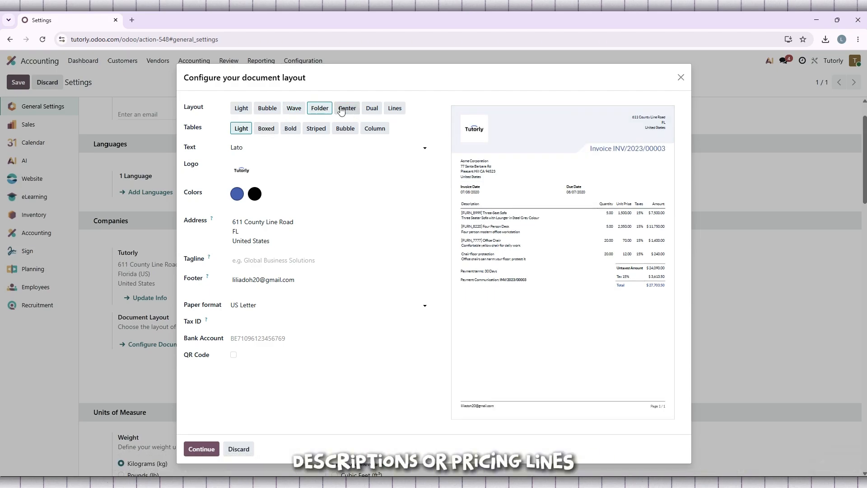
left_click(302, 109)
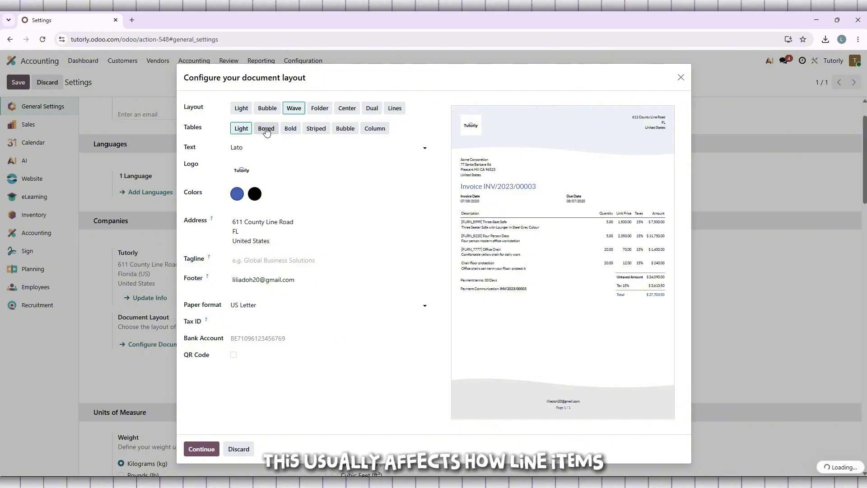
Step: Compare the Boxed, Bold, Striped and Column table styles and set the tables to Bubble
left_click(266, 130)
left_click(291, 129)
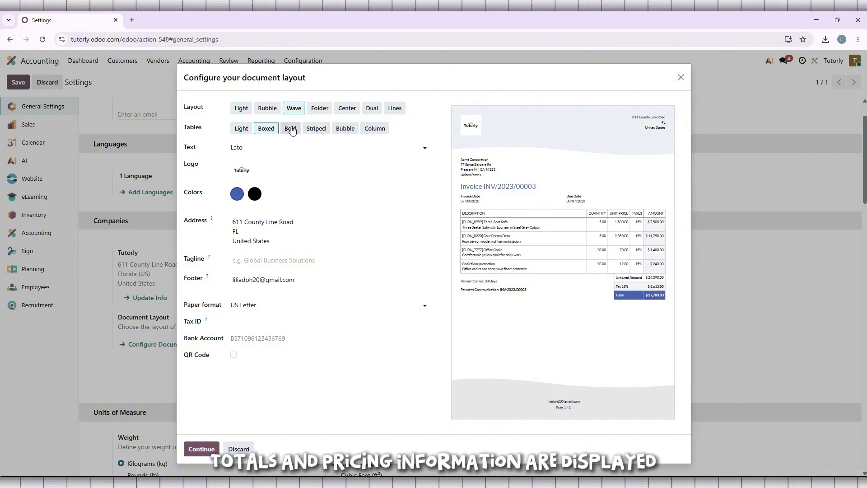
left_click(316, 129)
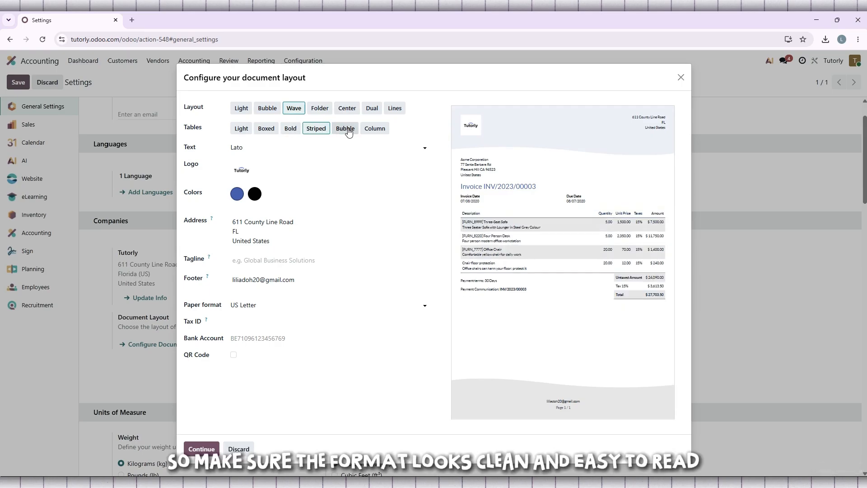
left_click(347, 130)
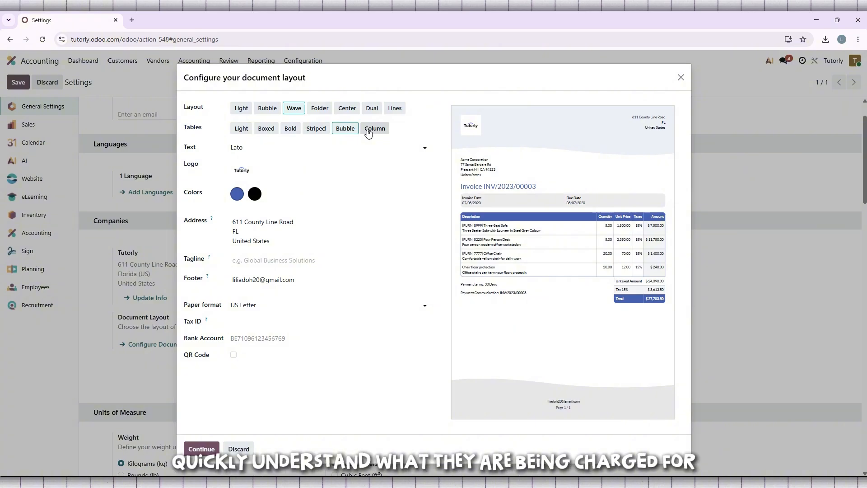
left_click(379, 130)
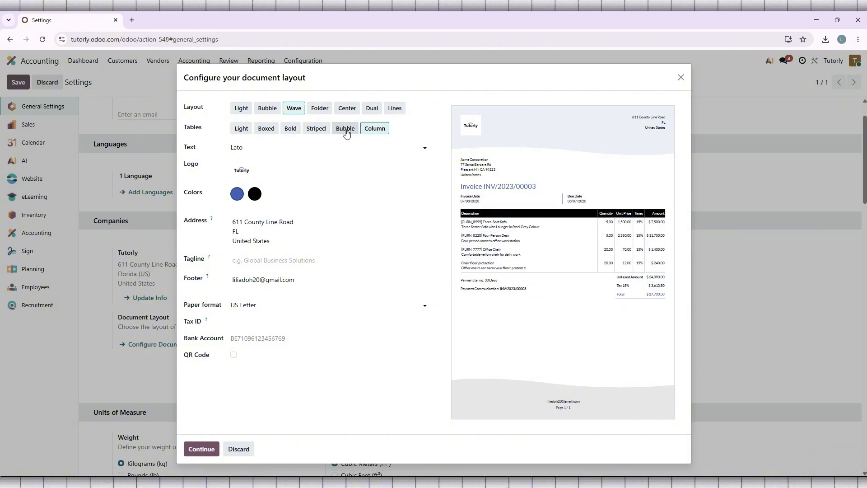
left_click(346, 131)
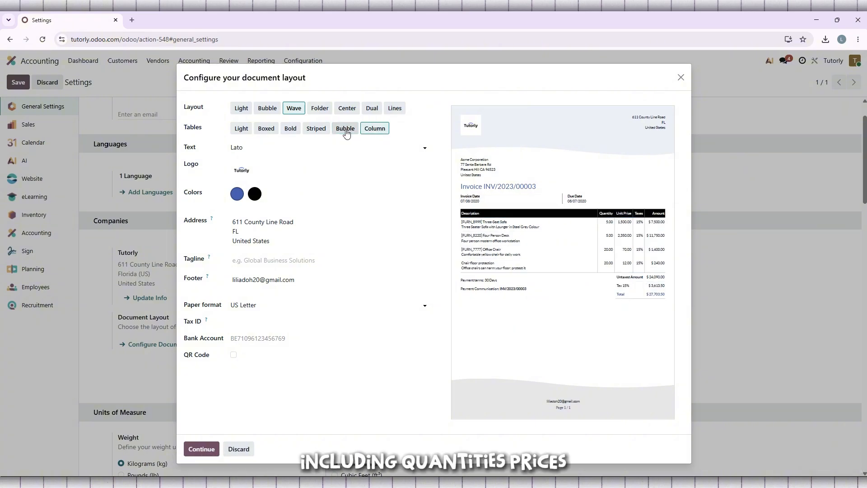
Step: Try the Roboto, Montserrat and Oswald fonts for the document text and return to Lato
left_click(420, 148)
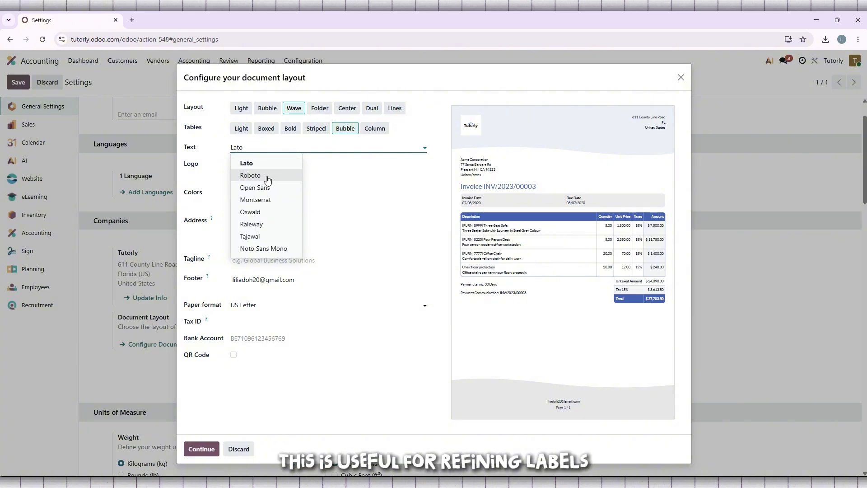
left_click(267, 180)
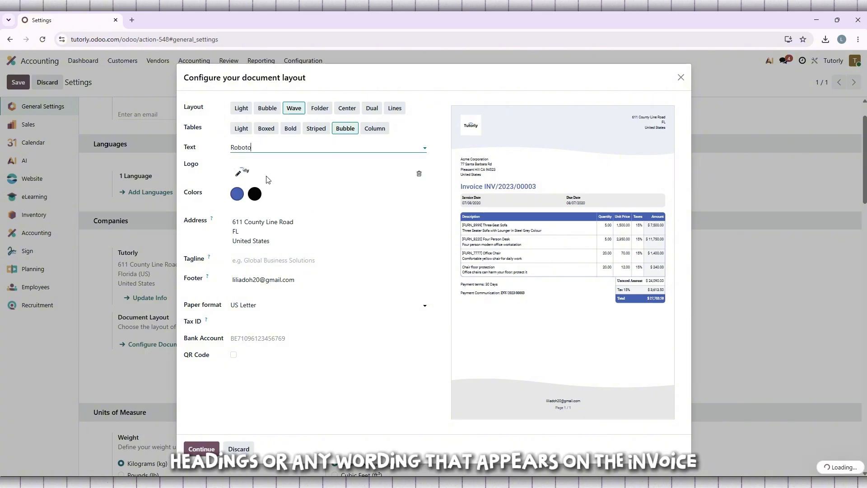
left_click(284, 147)
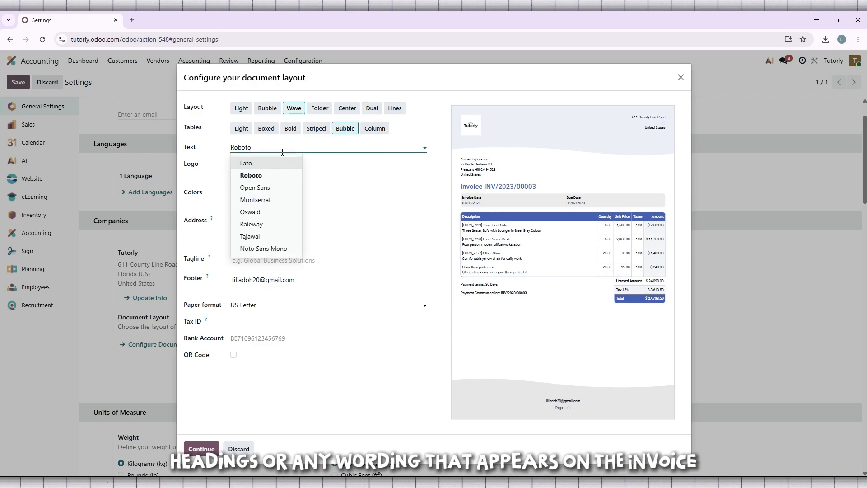
left_click(270, 199)
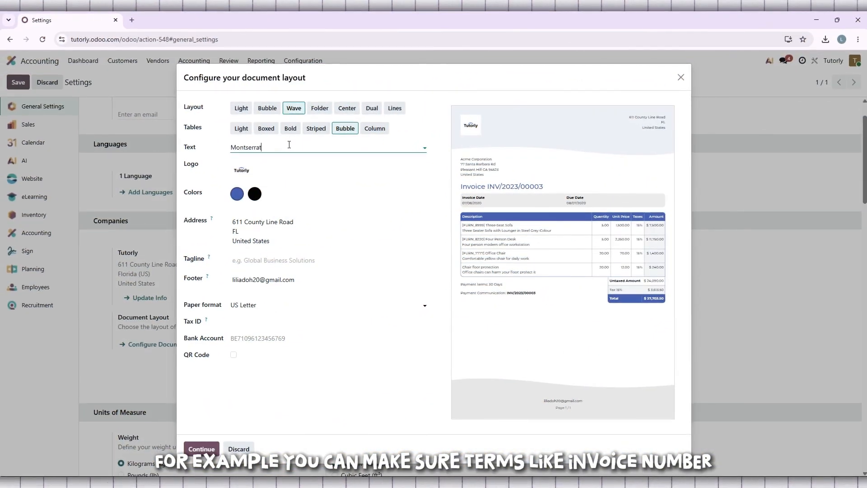
left_click(289, 147)
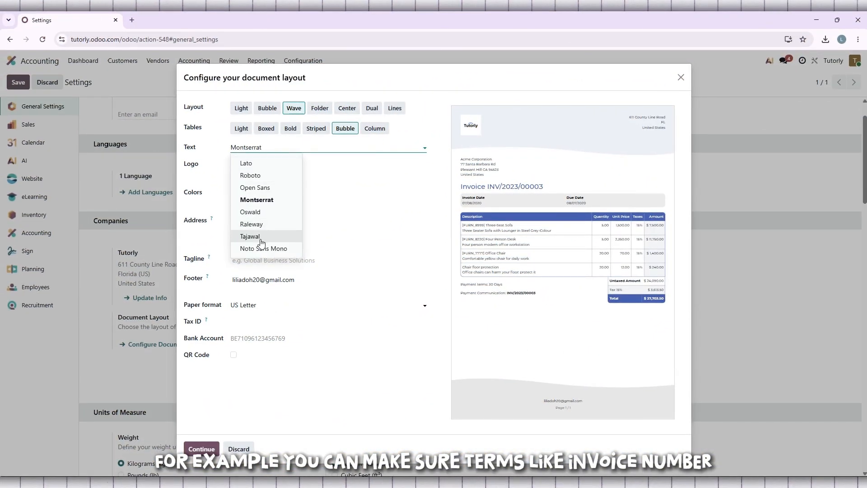
left_click(251, 211)
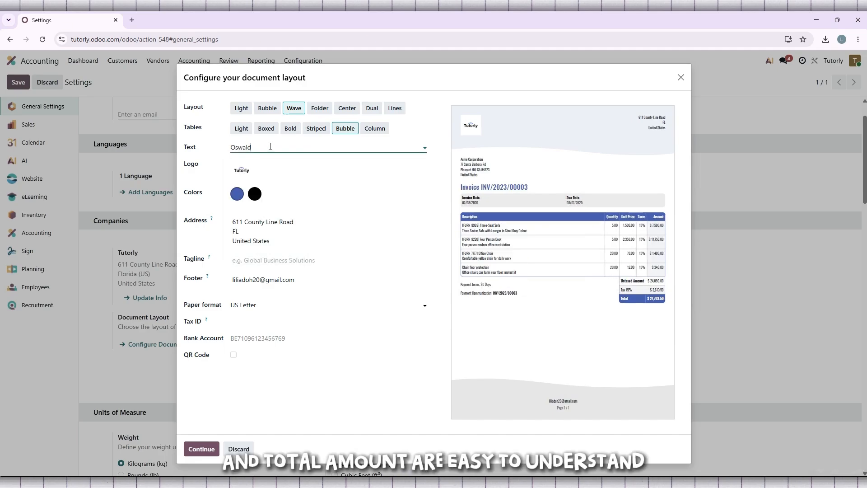
left_click(270, 147)
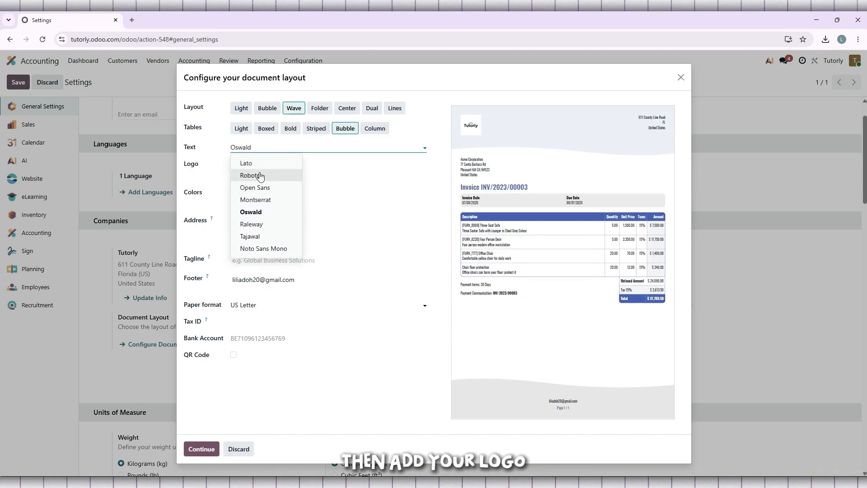
left_click(259, 165)
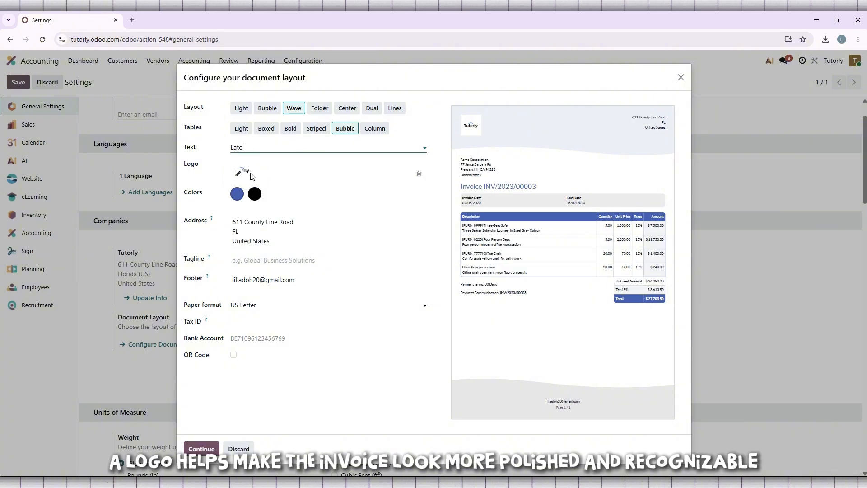
Step: Open the image file chooser for the document logo and cancel it without choosing a file
left_click(240, 173)
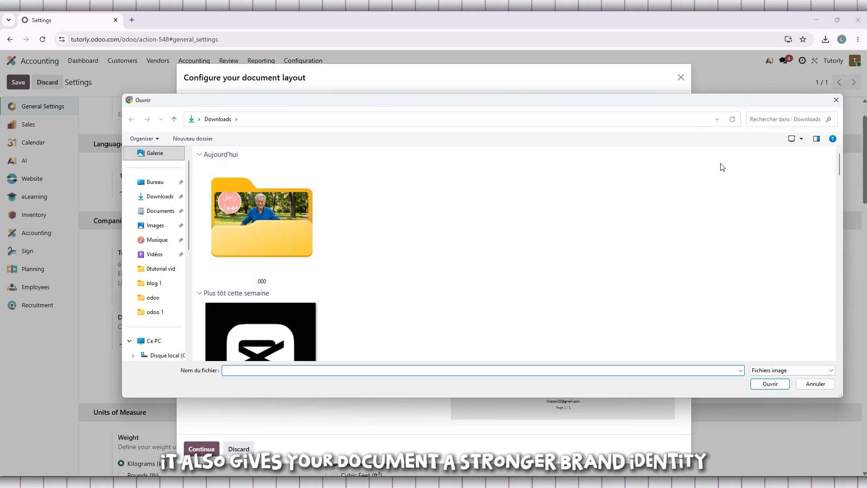
left_click(835, 100)
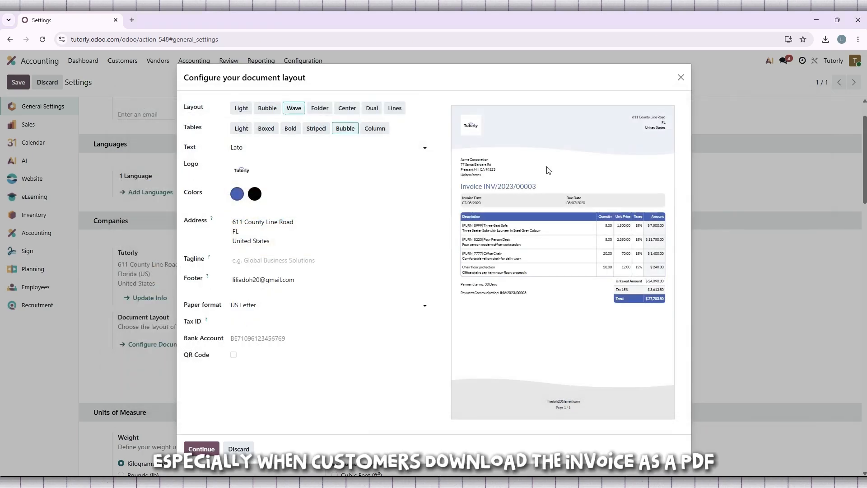
mouse_move(241, 174)
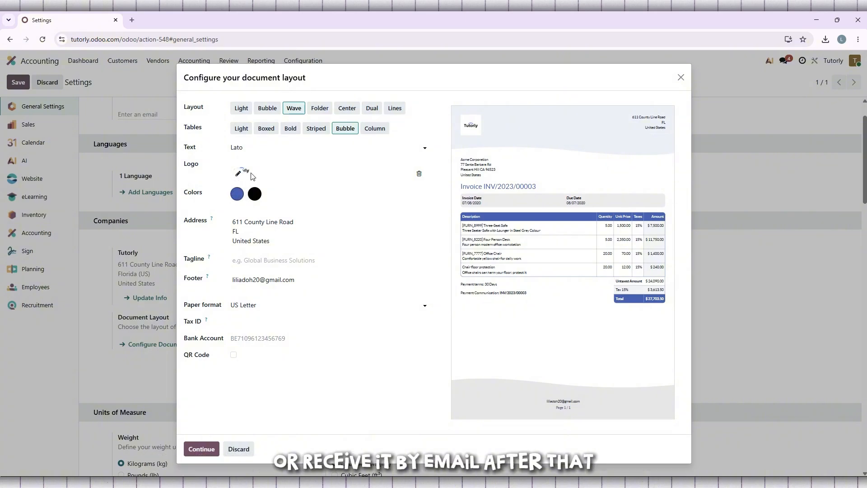
Step: Set the document layout's primary color to a light blue with RGB 138, 159, 255
left_click(238, 195)
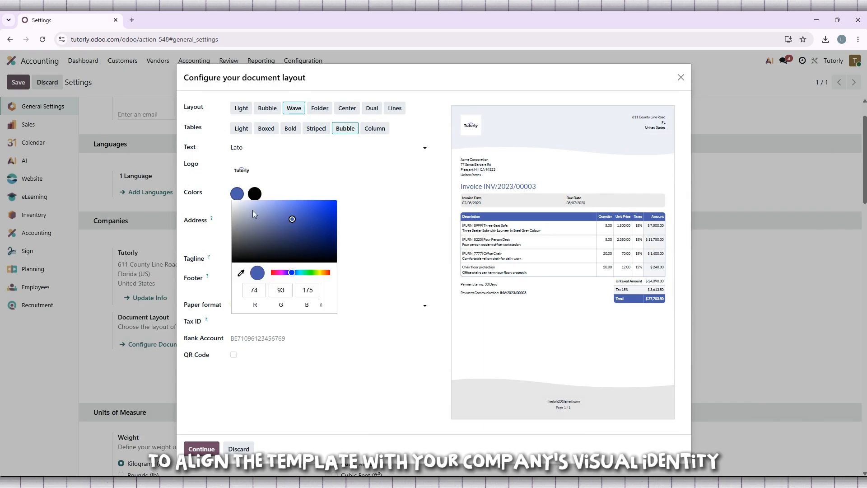
left_click_drag(294, 218, 279, 199)
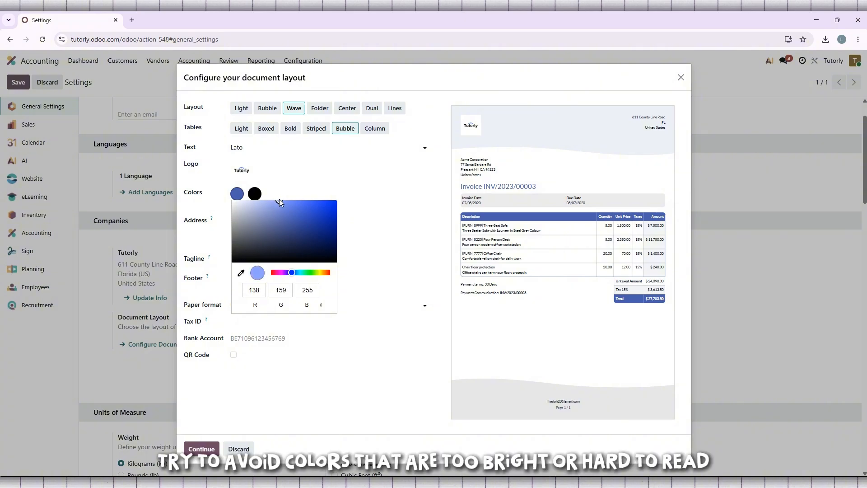
left_click(353, 182)
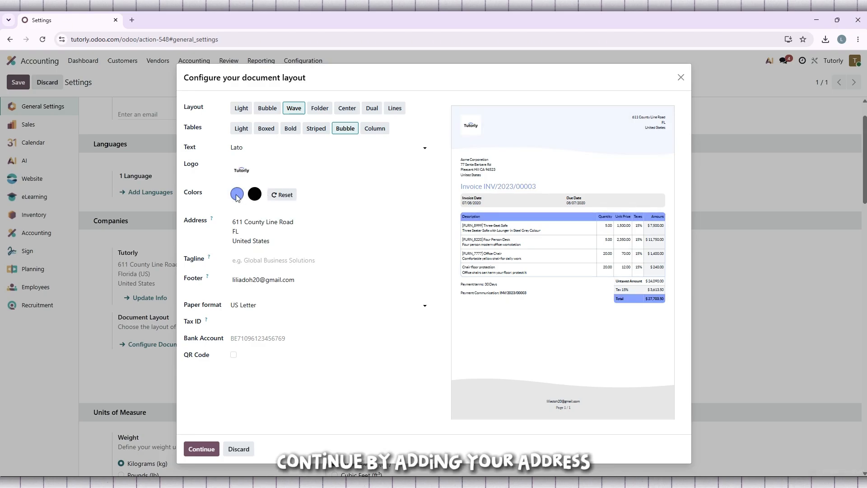
left_click(254, 227)
left_click_drag(301, 240, 237, 222)
left_click(264, 227)
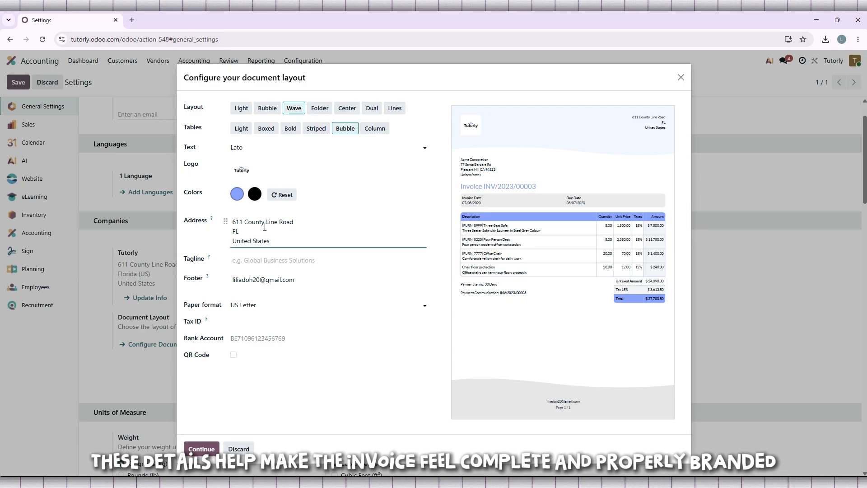
left_click(300, 264)
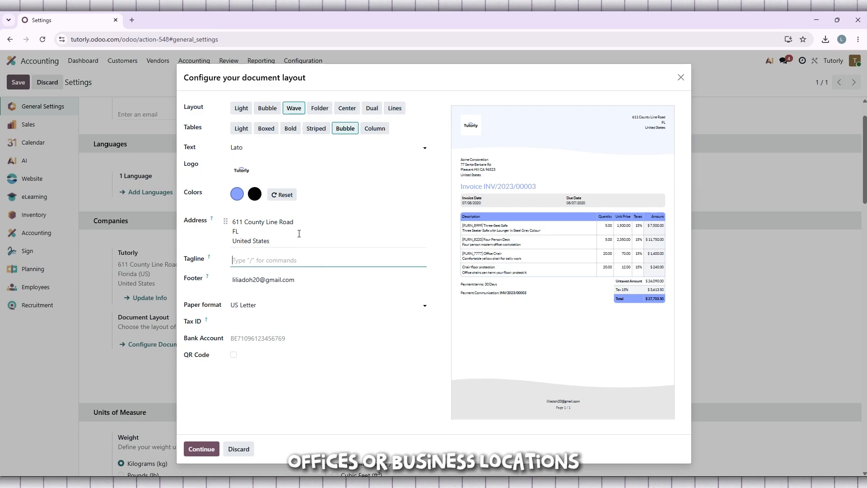
Step: Try US Batch Deposit and A4 as the paper format and return to US Letter
left_click(295, 303)
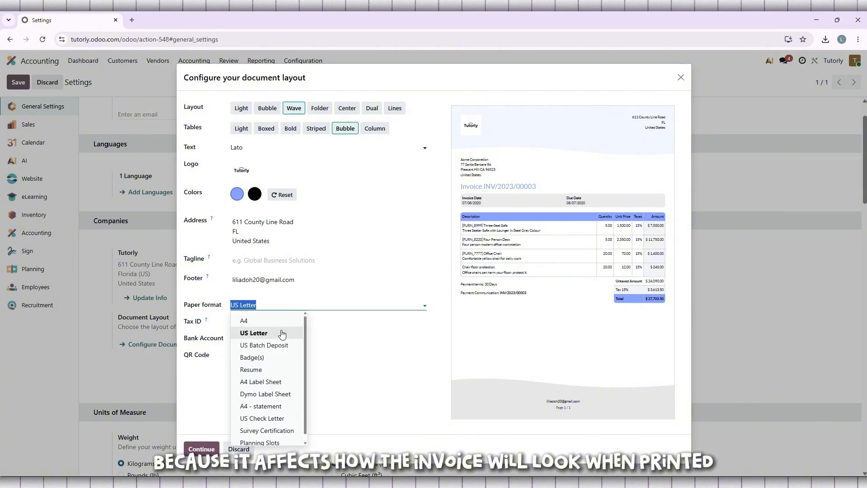
left_click(264, 348)
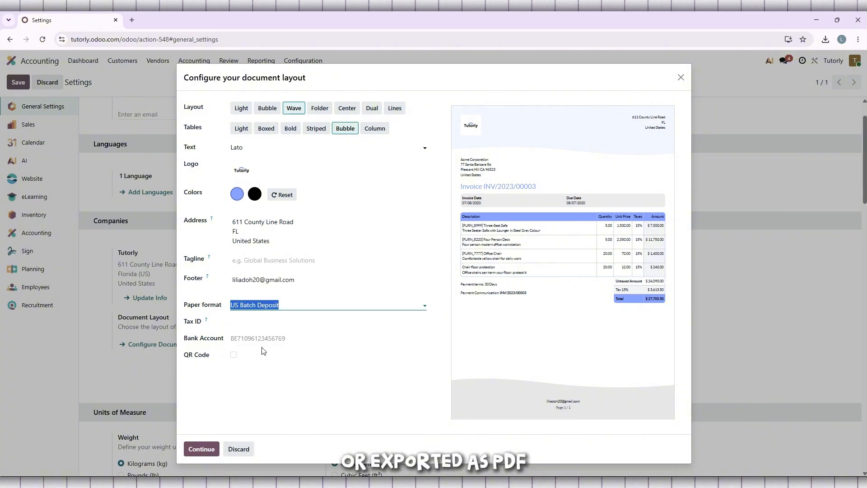
left_click(394, 302)
left_click(281, 323)
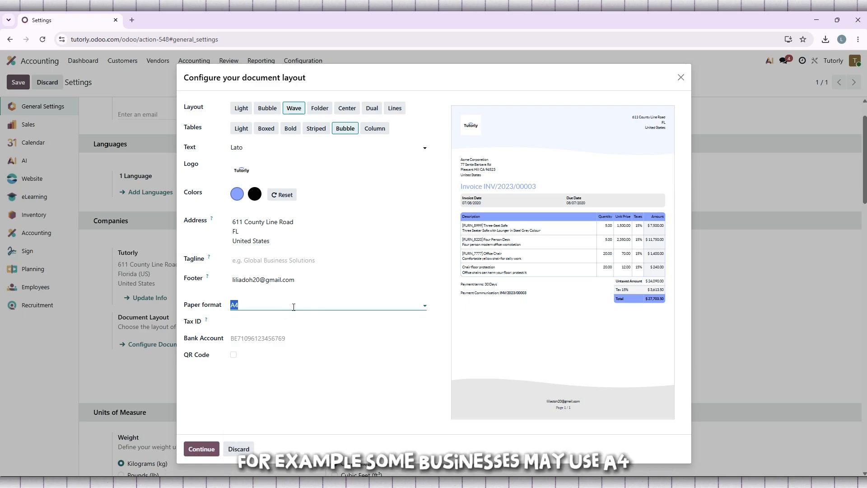
left_click(294, 307)
left_click(276, 337)
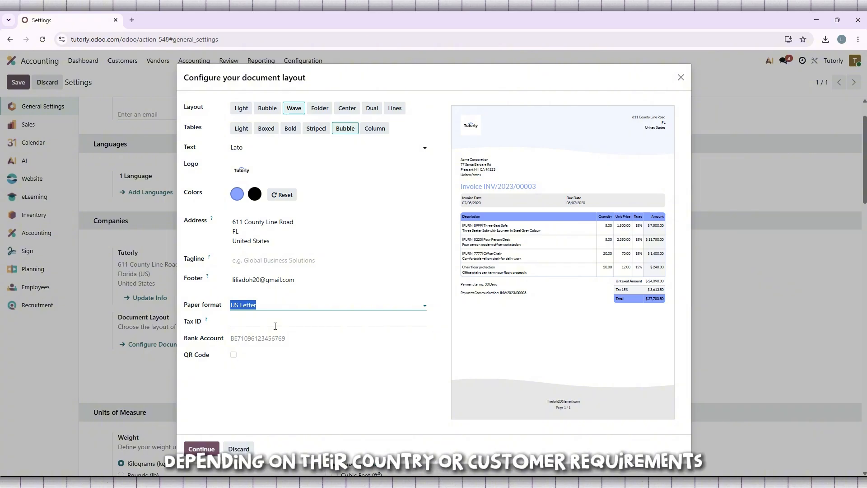
Step: Check the Tax ID field's explanation, leave the field empty, and enter the company's bank account number
mouse_move(205, 321)
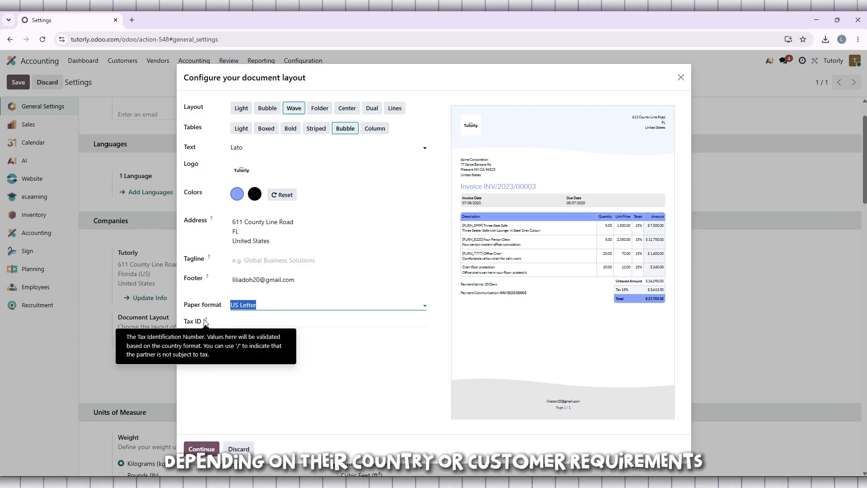
left_click(252, 322)
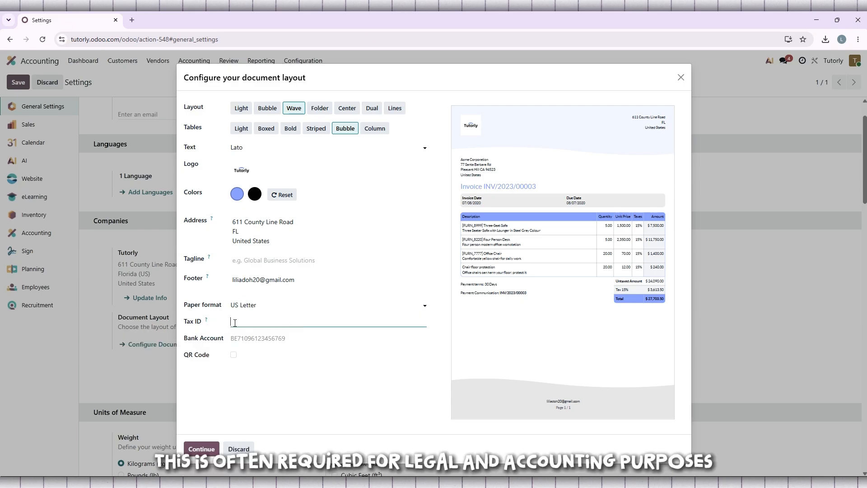
left_click(265, 338)
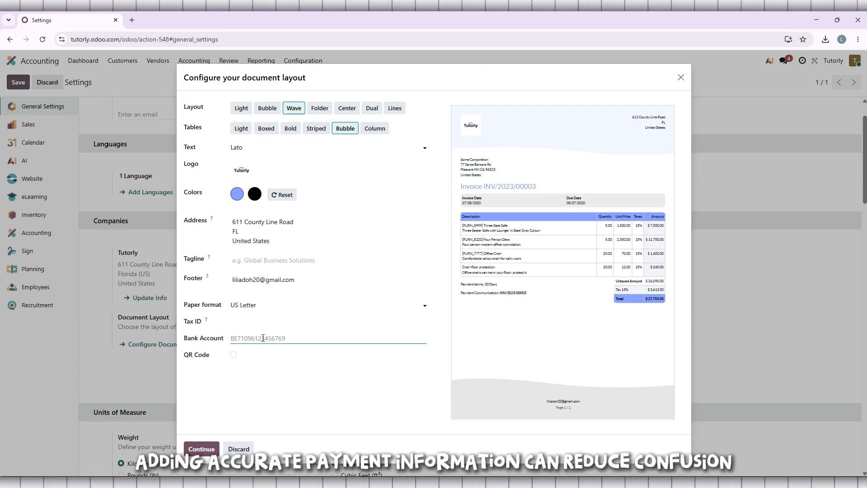
type("BE325698")
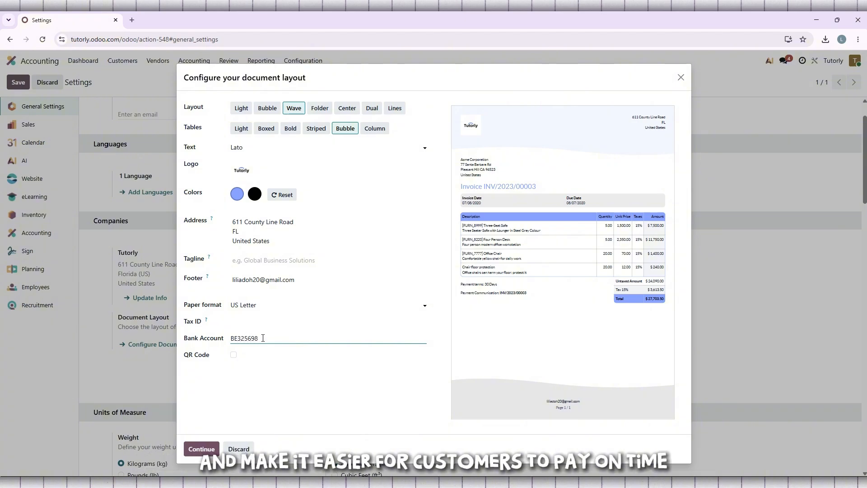
type("7")
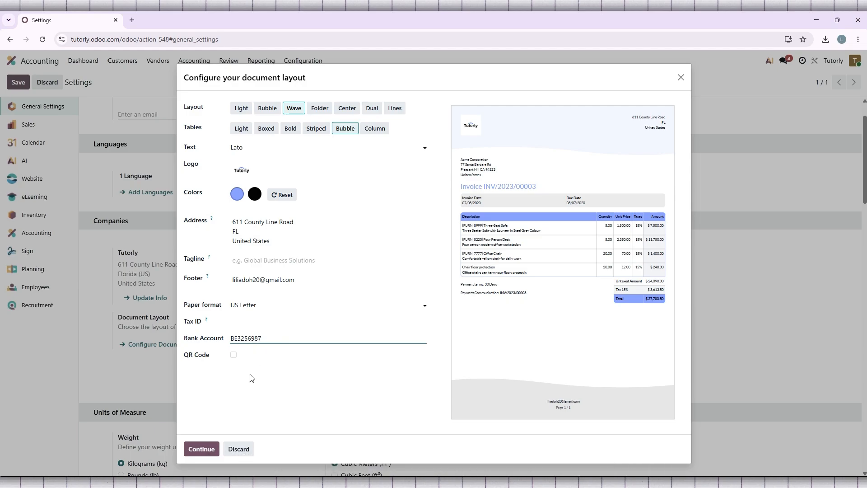
Step: Enable the payment QR code on the invoice and apply the document layout configuration
left_click(233, 356)
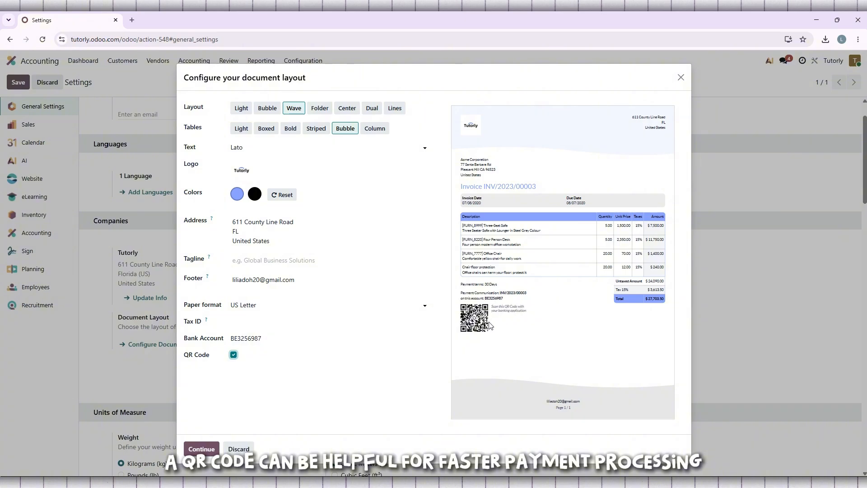
left_click(233, 355)
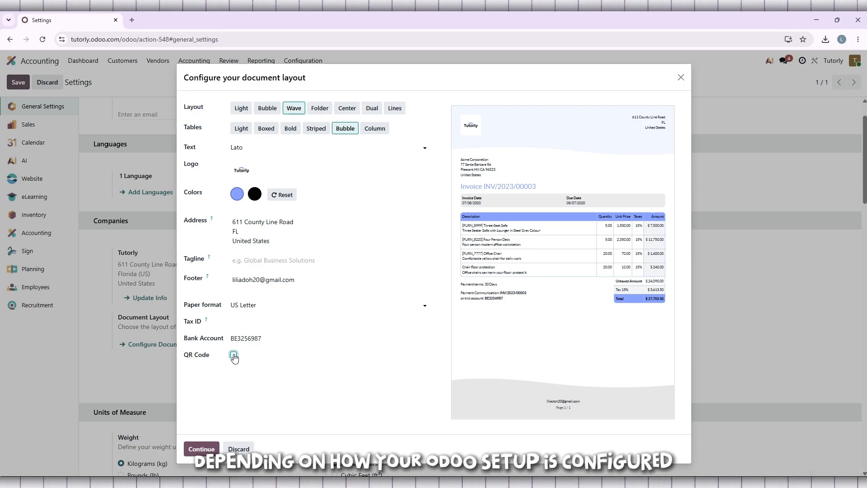
left_click(233, 356)
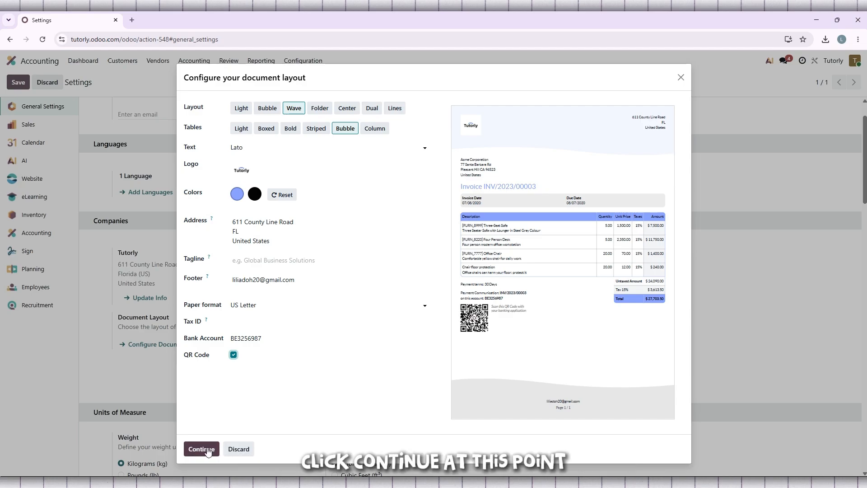
left_click(193, 448)
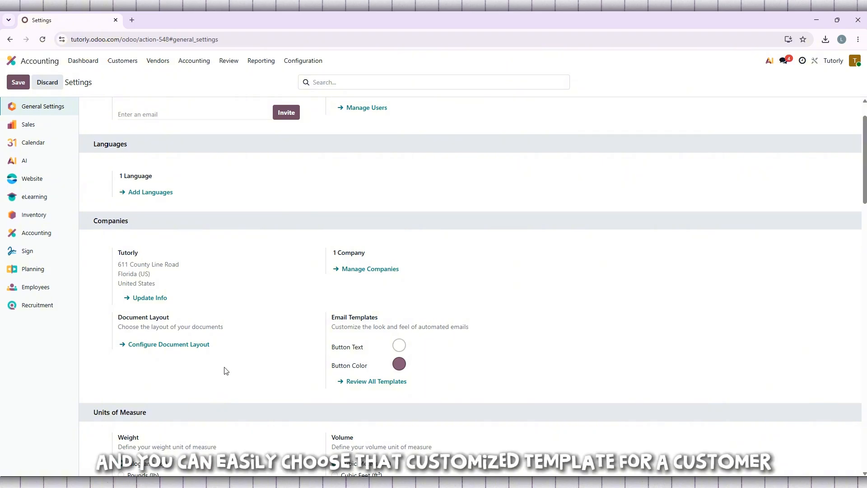
Step: Reopen the document layout configuration to review the invoice preview and business details, close it unchanged, and return to the apps home screen
scroll(246, 334, "down", 3)
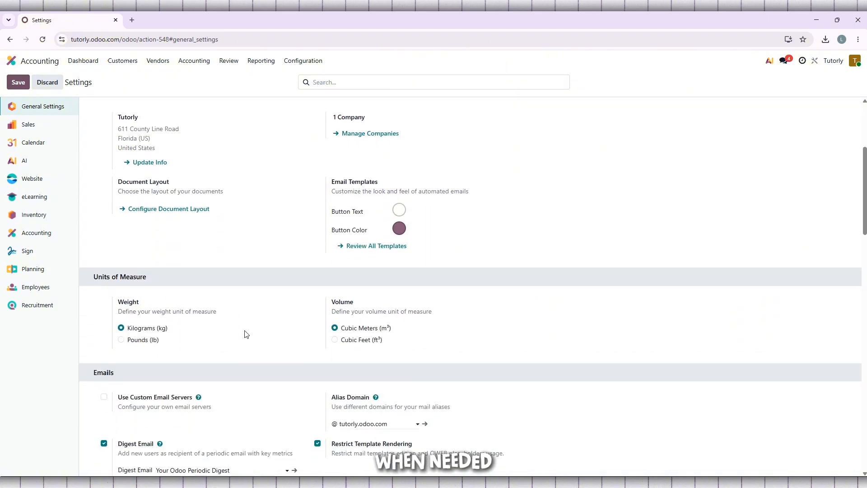
scroll(246, 334, "down", 2)
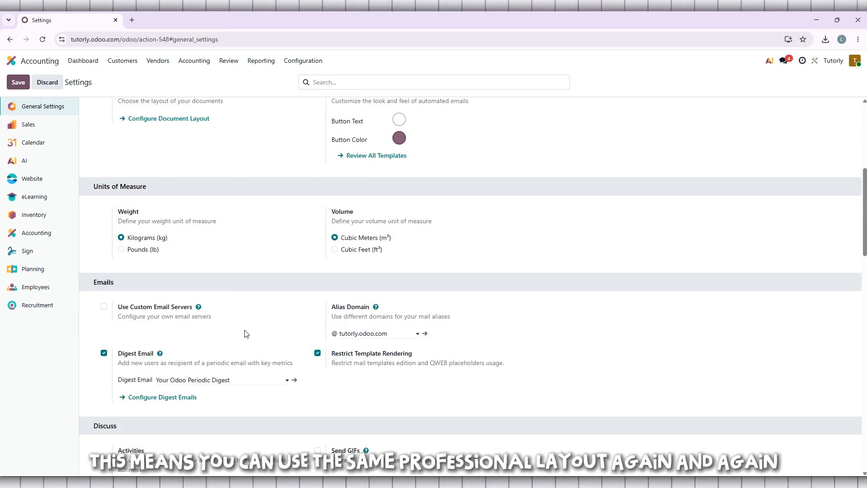
scroll(246, 334, "up", 3)
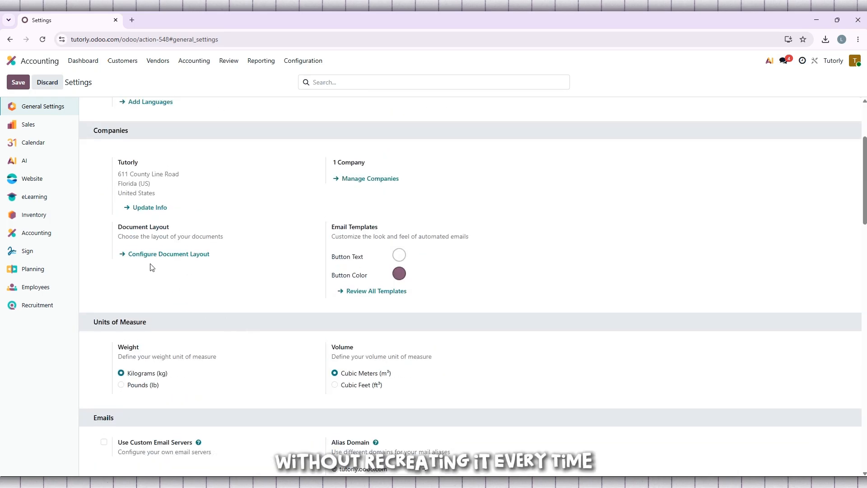
left_click(189, 256)
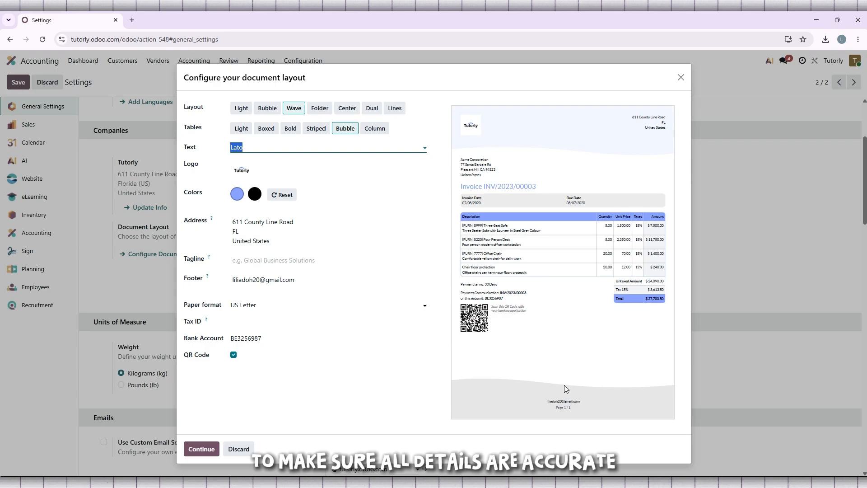
left_click(562, 481)
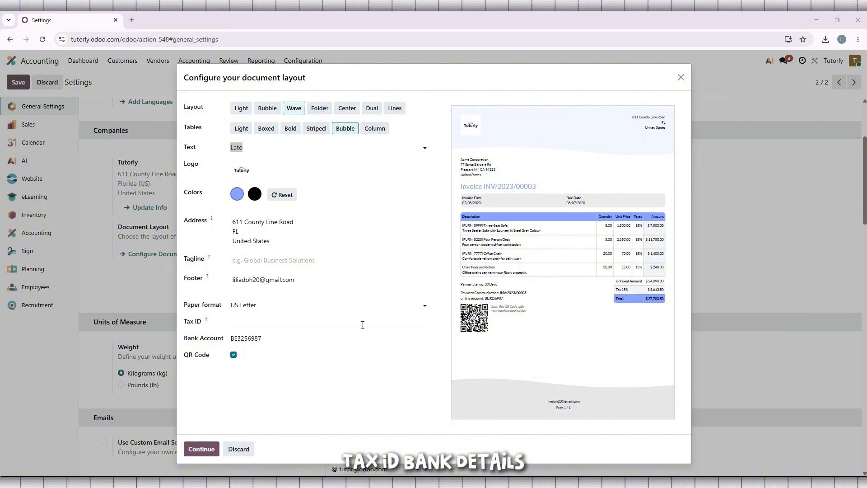
left_click(316, 326)
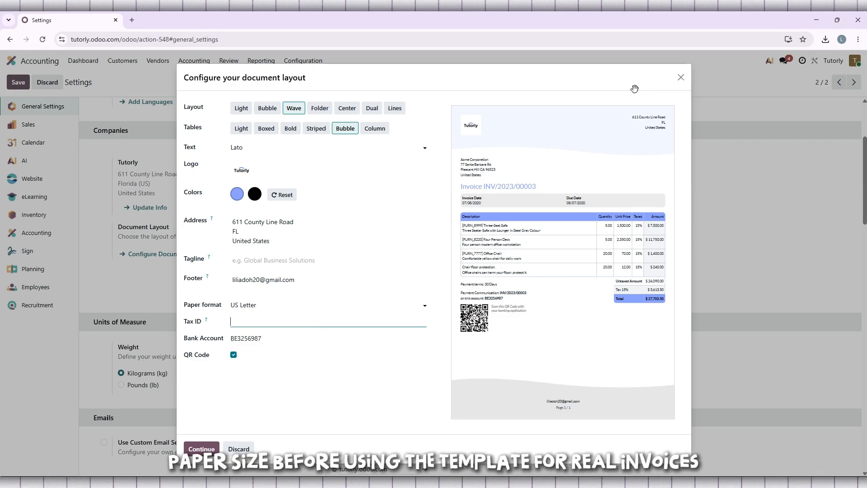
left_click(681, 80)
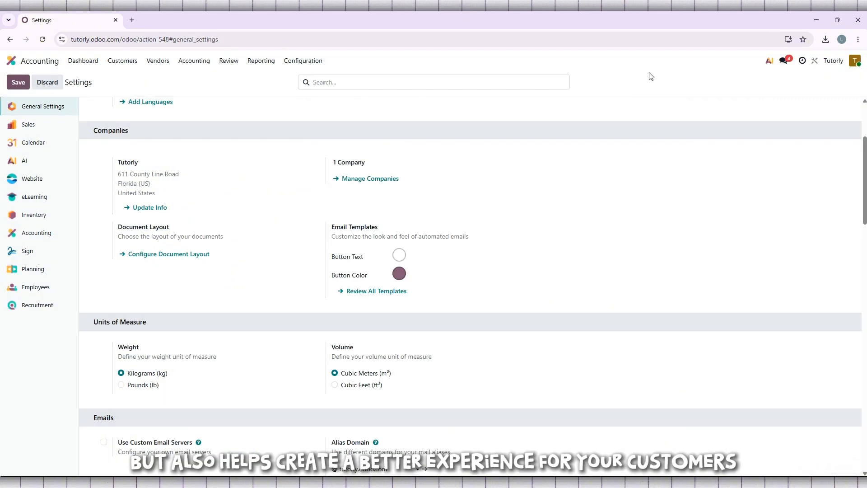
left_click(9, 64)
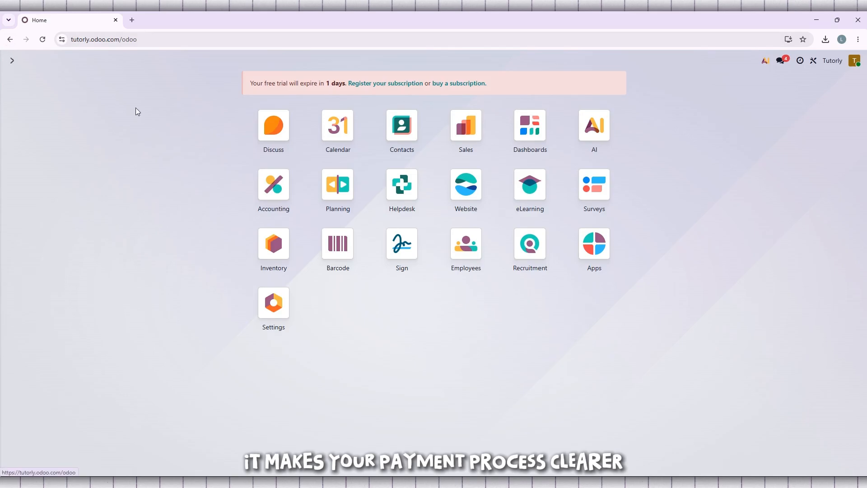